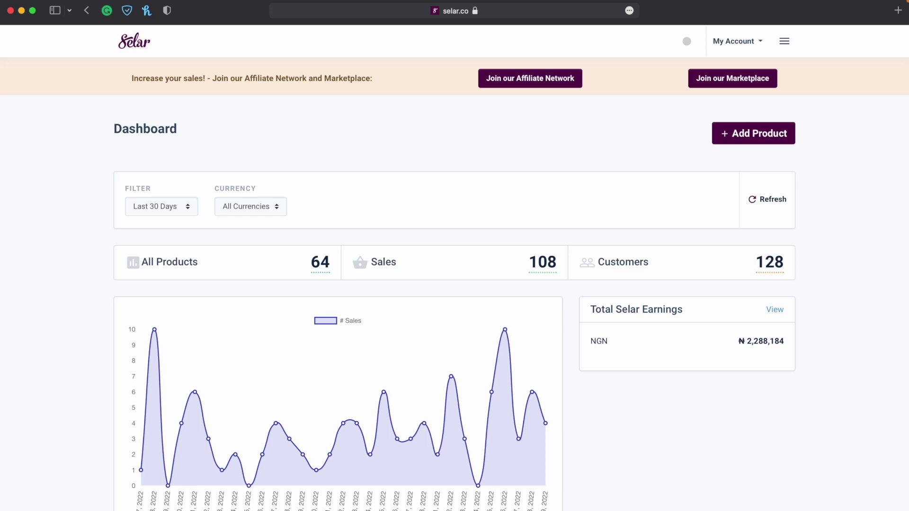
# - Go to the All Products list through the Products section of the navigation menu
pyautogui.click(785, 42)
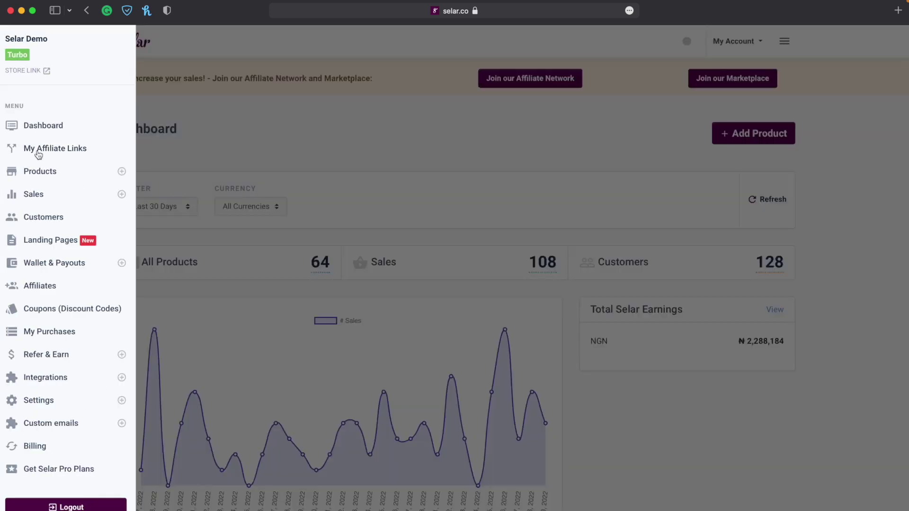
pyautogui.click(48, 173)
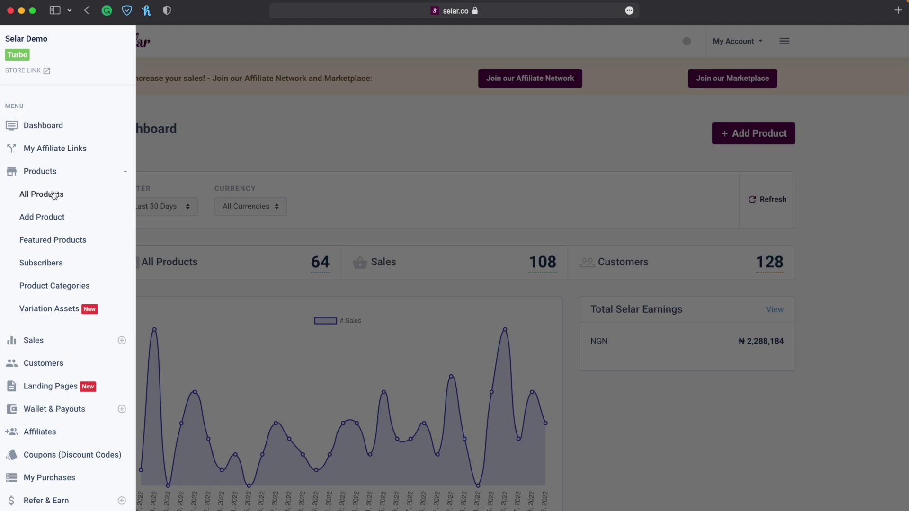
pyautogui.click(53, 193)
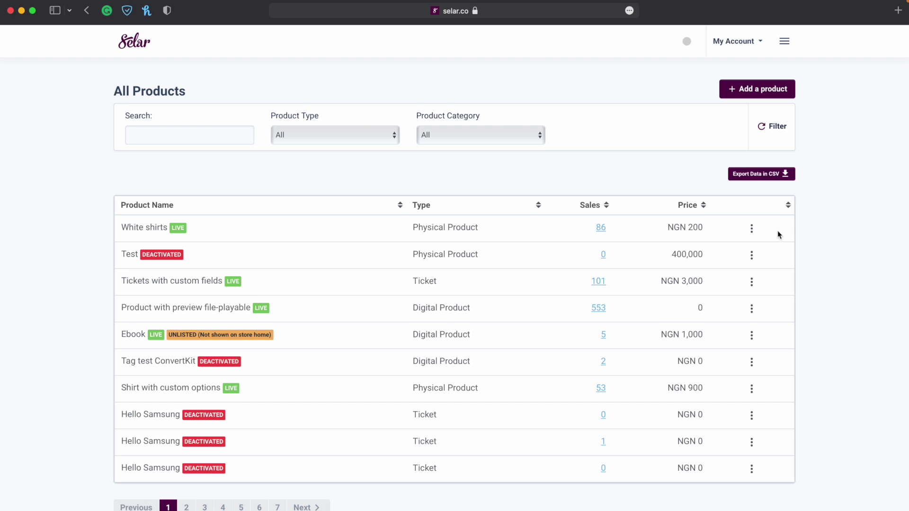
# - Show the QR code for the White shirts product, linking to selar.co/demo1
pyautogui.click(752, 229)
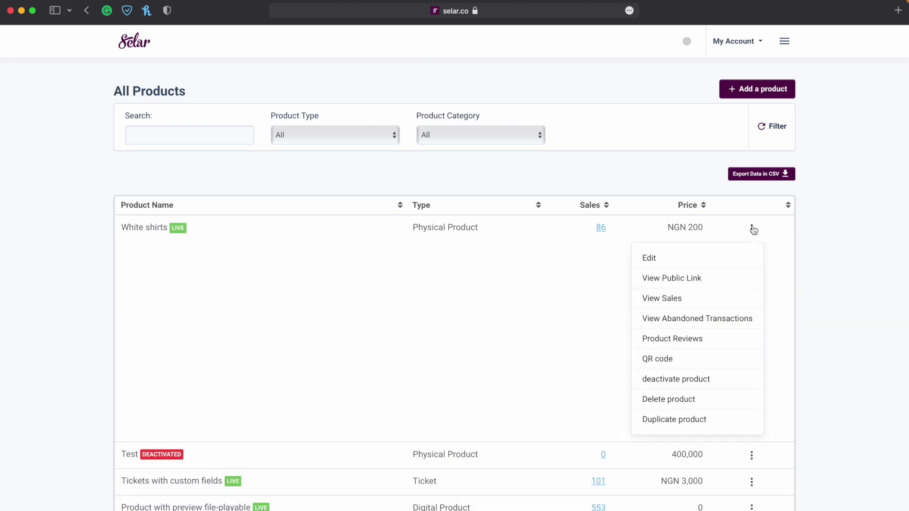
pyautogui.click(657, 359)
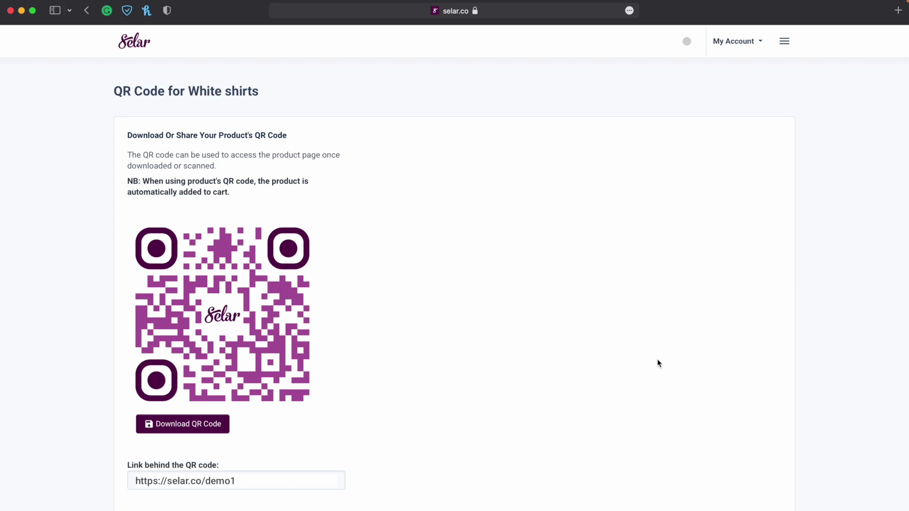
# - Go to Coupons (Discount Codes) from the menu and start a new coupon
pyautogui.click(784, 42)
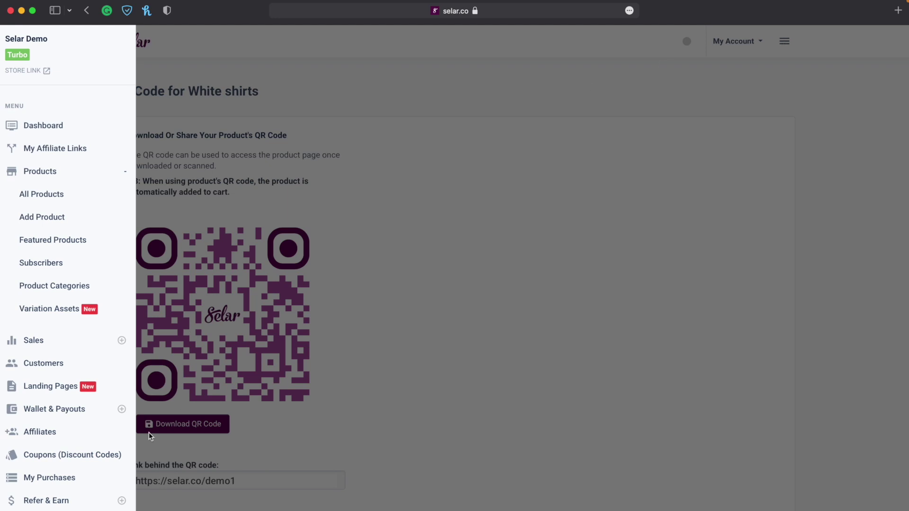
pyautogui.scroll(-2, 122, 440)
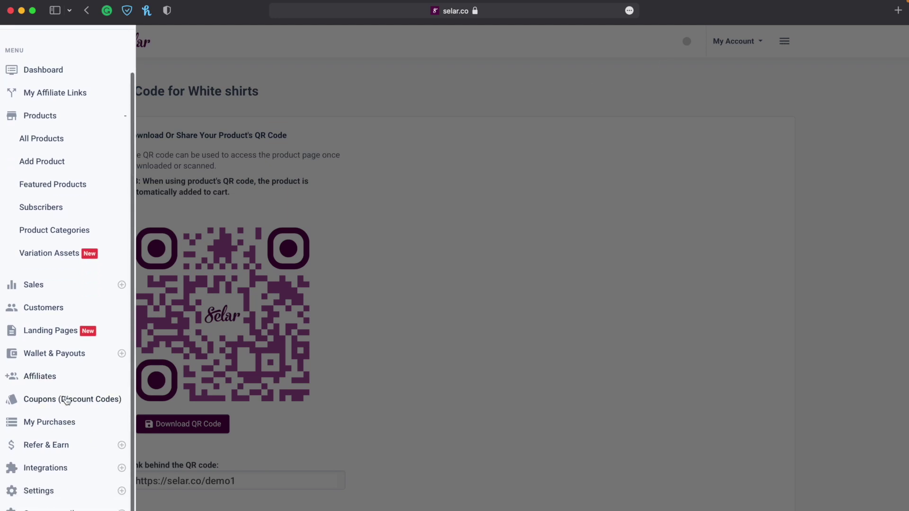
pyautogui.click(66, 401)
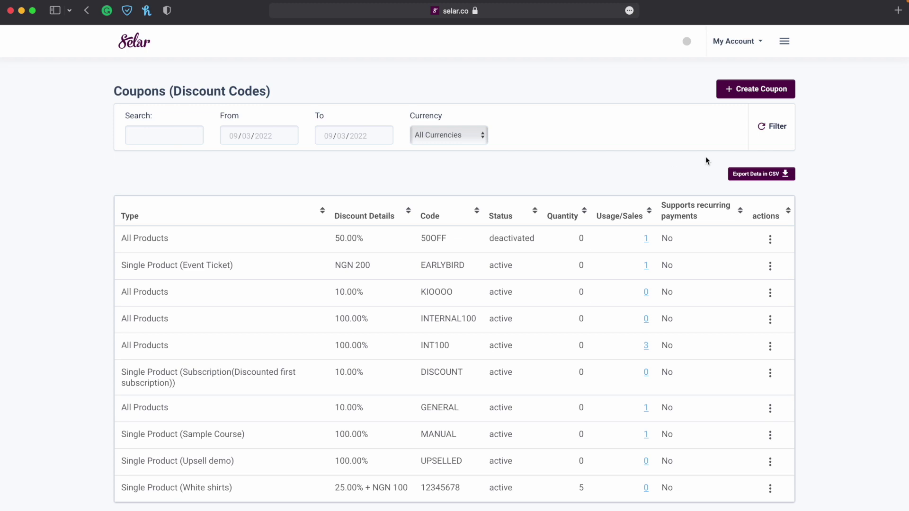
pyautogui.click(756, 90)
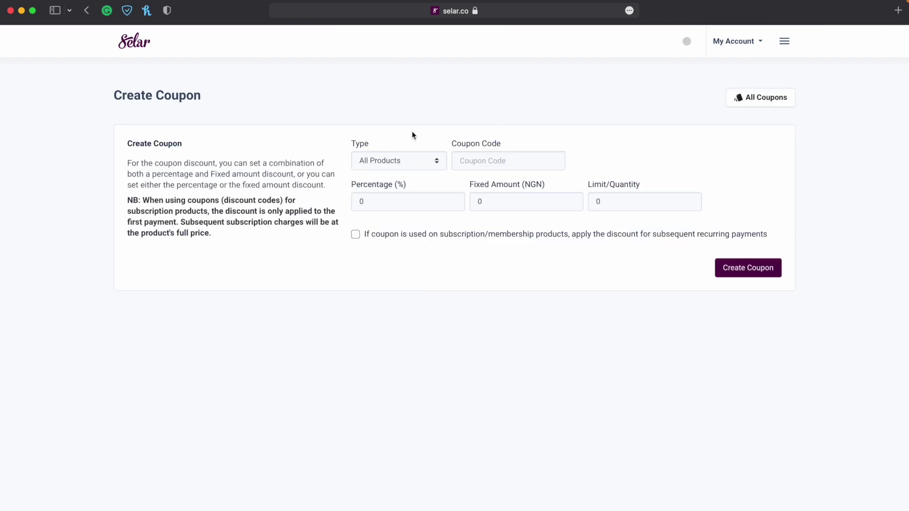
# - Make the coupon a Single Product coupon for White shirts
pyautogui.click(433, 161)
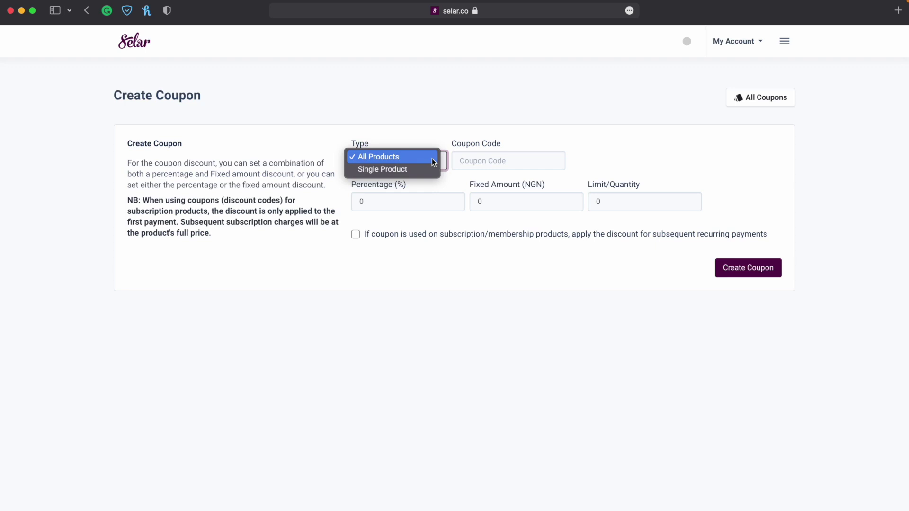
pyautogui.click(408, 169)
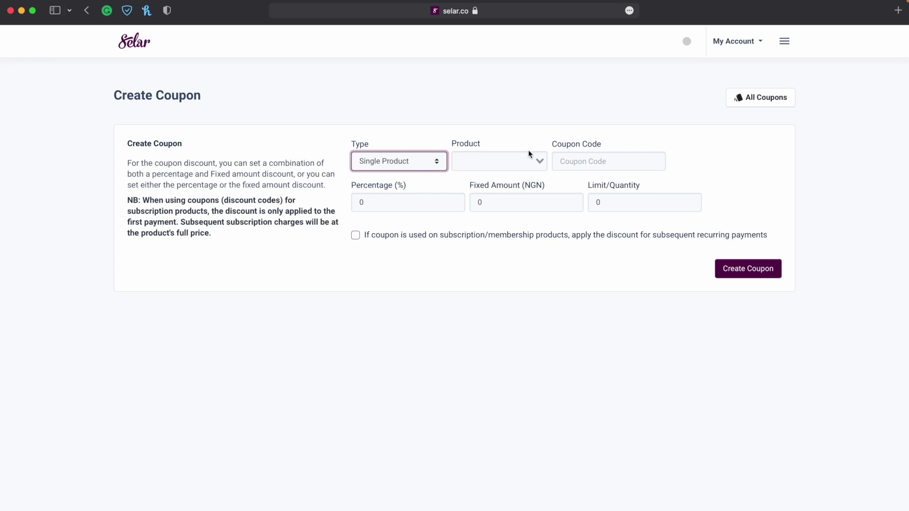
pyautogui.click(537, 162)
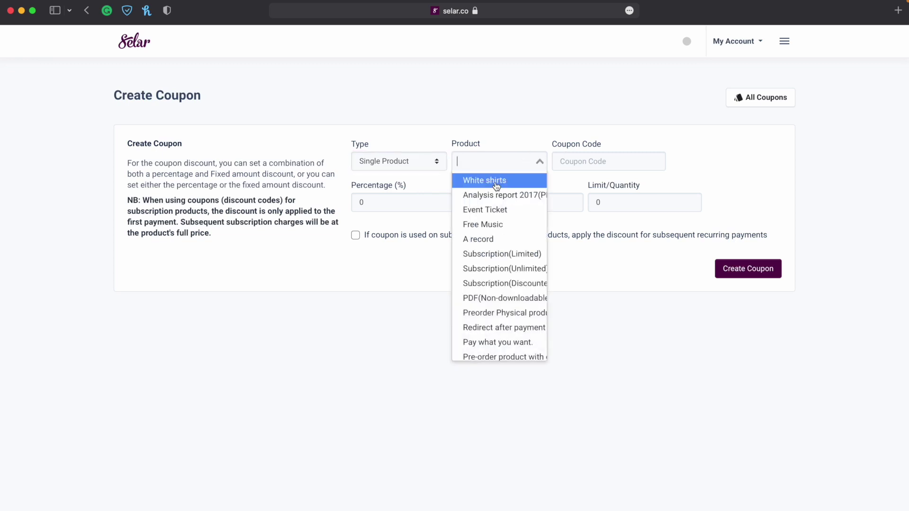
pyautogui.click(497, 184)
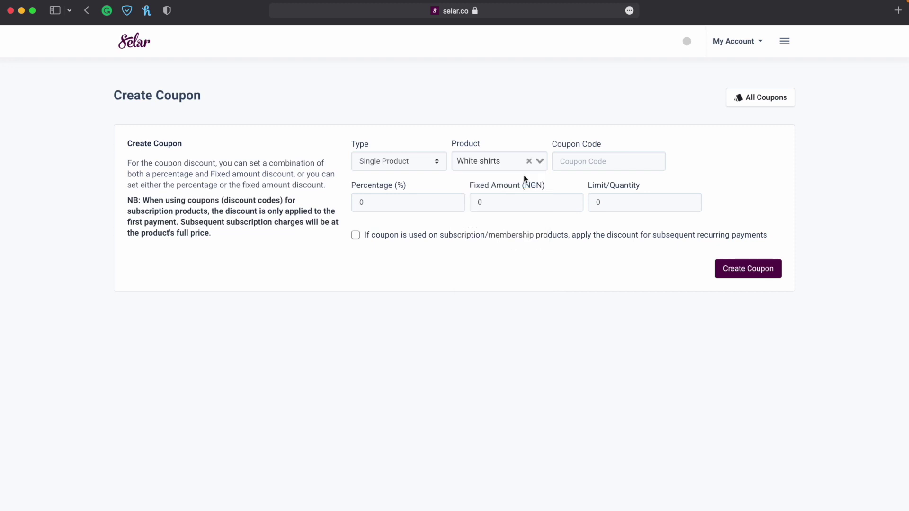
# - Give it code 1920 with 10% plus NGN 50 off and create the coupon
pyautogui.click(587, 159)
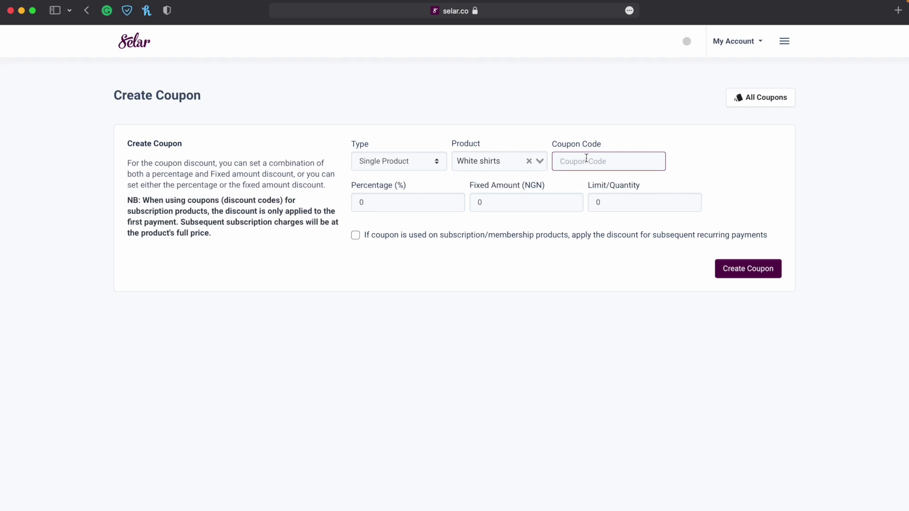
pyautogui.write('1920')
pyautogui.click(399, 199)
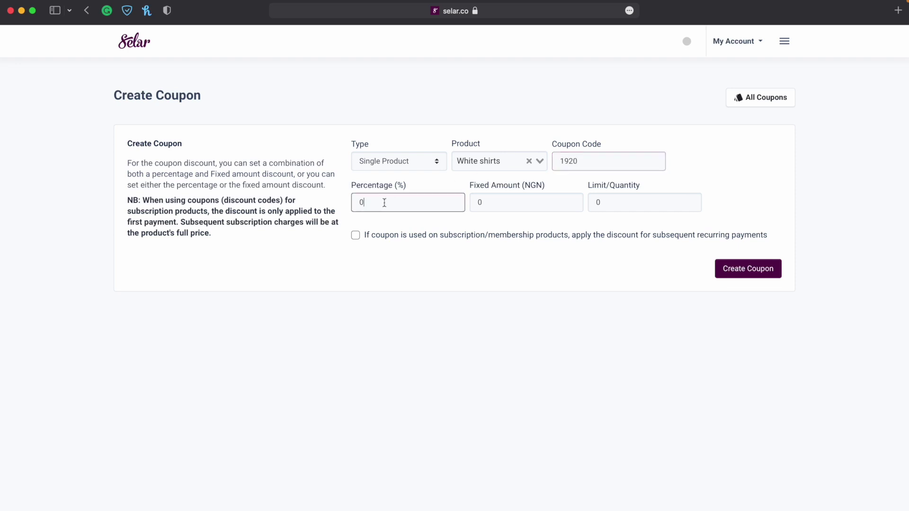
pyautogui.press('BackSpace')
pyautogui.write('10')
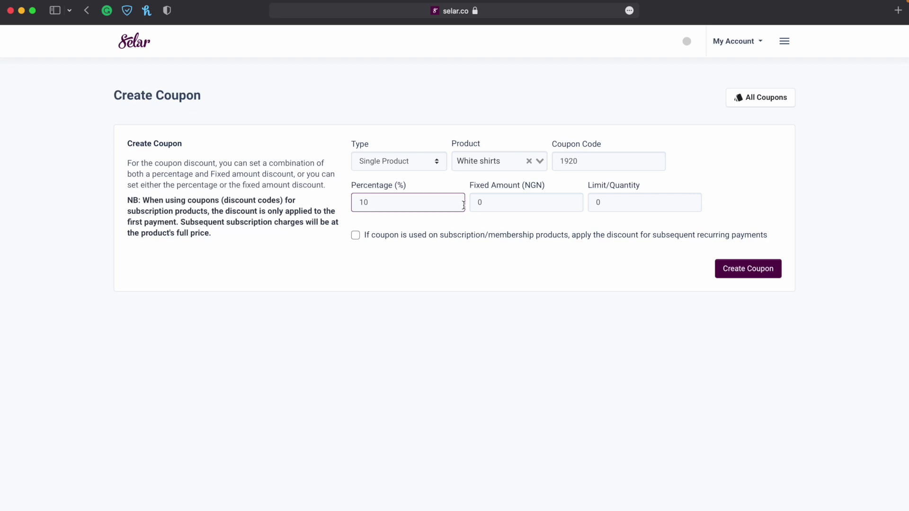
pyautogui.click(512, 199)
pyautogui.press('BackSpace')
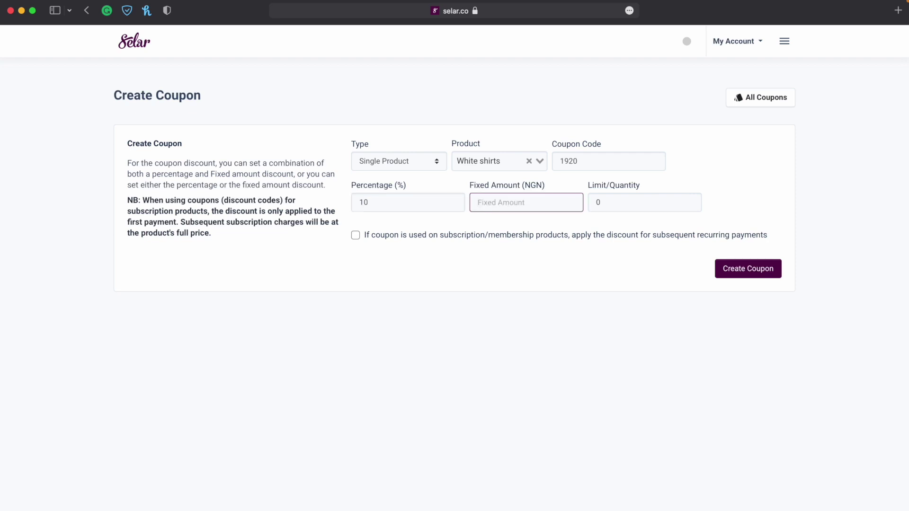
pyautogui.write('100')
pyautogui.press('BackSpace')
pyautogui.press('BackSpace')
pyautogui.press('BackSpace')
pyautogui.write('50')
pyautogui.click(628, 196)
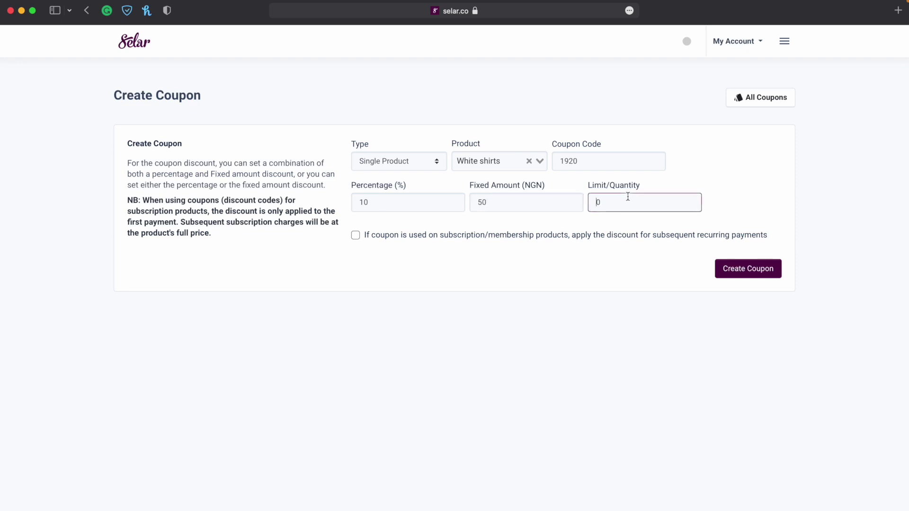
pyautogui.click(733, 273)
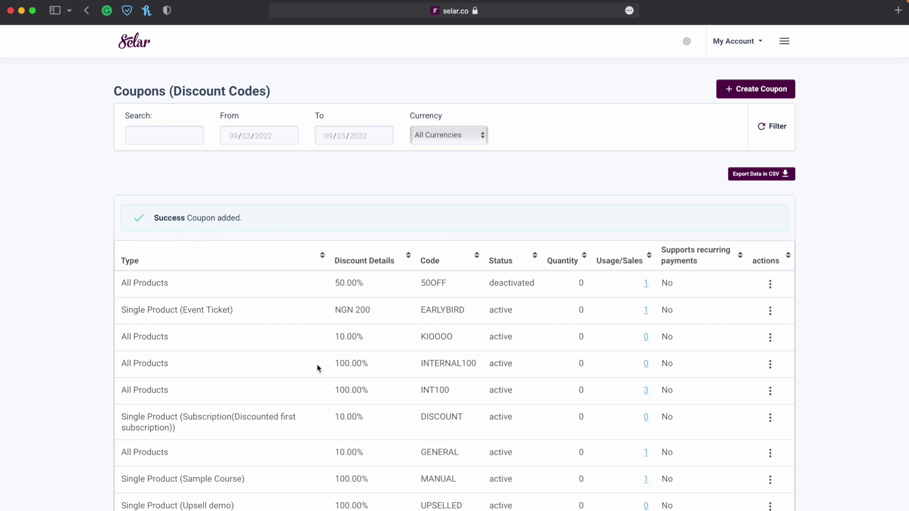
# - Scroll through the Coupons list to review the coupon rows
pyautogui.scroll(-2, 317, 369)
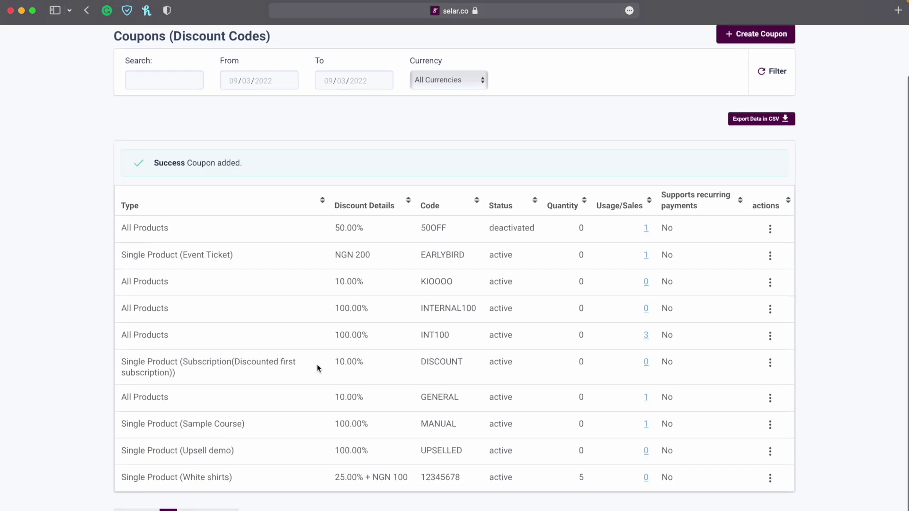
pyautogui.scroll(1, 317, 368)
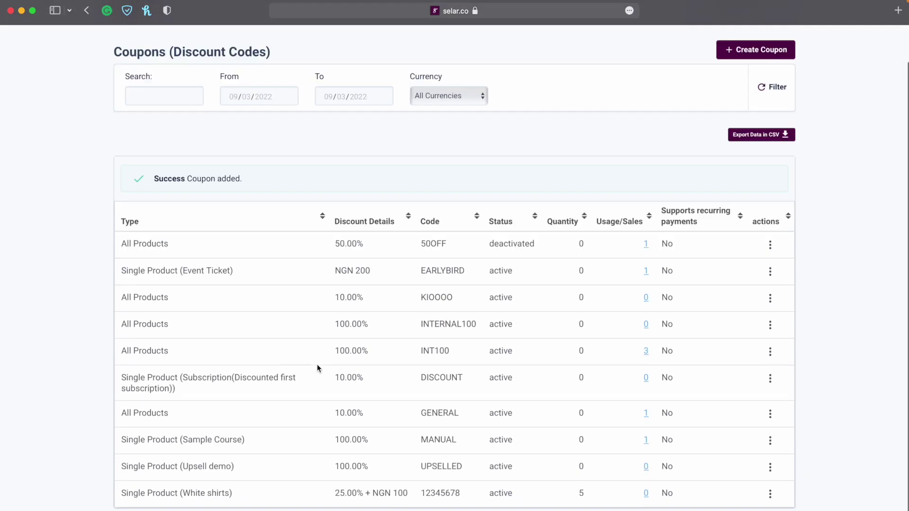
pyautogui.scroll(-1, 317, 369)
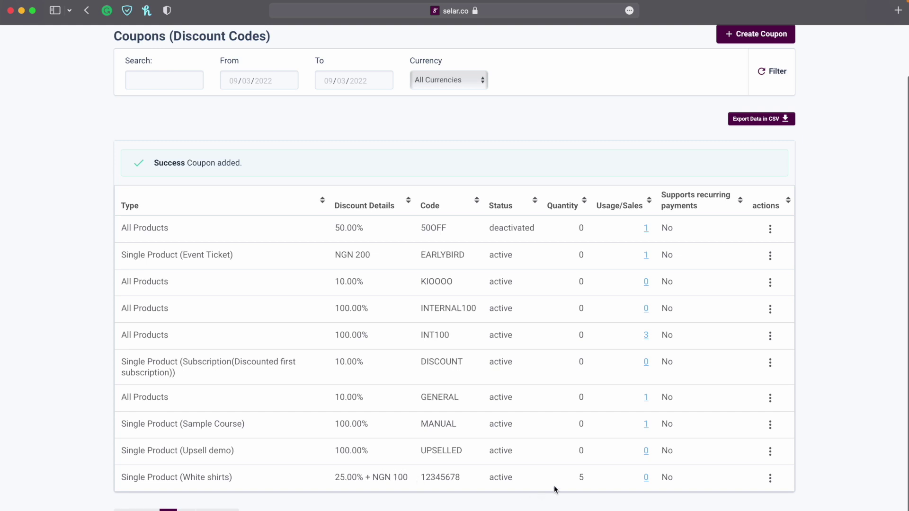
# - Show the QR code for the 12345678 coupon on White shirts
pyautogui.click(771, 480)
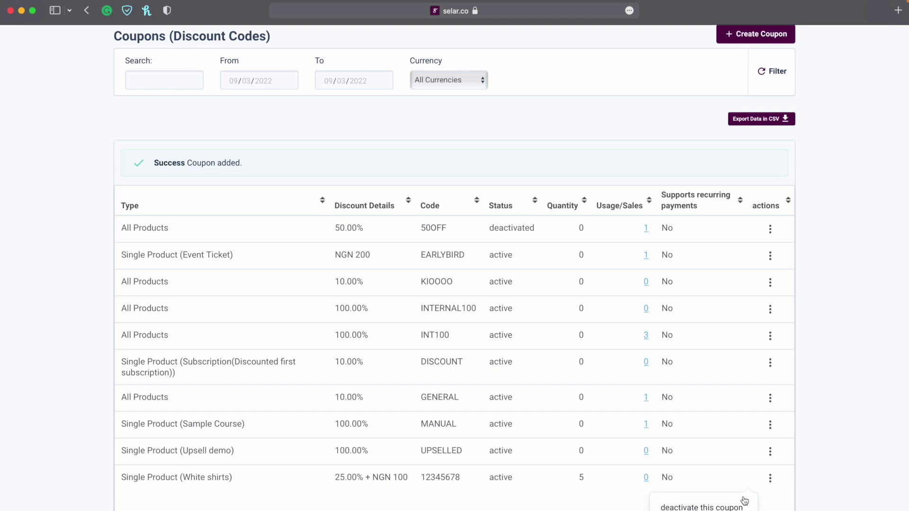
pyautogui.scroll(-4, 723, 501)
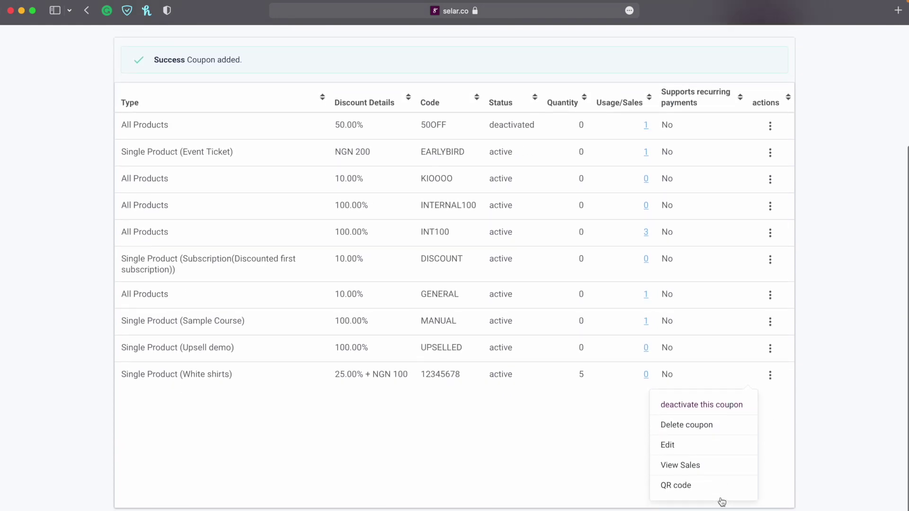
pyautogui.click(675, 486)
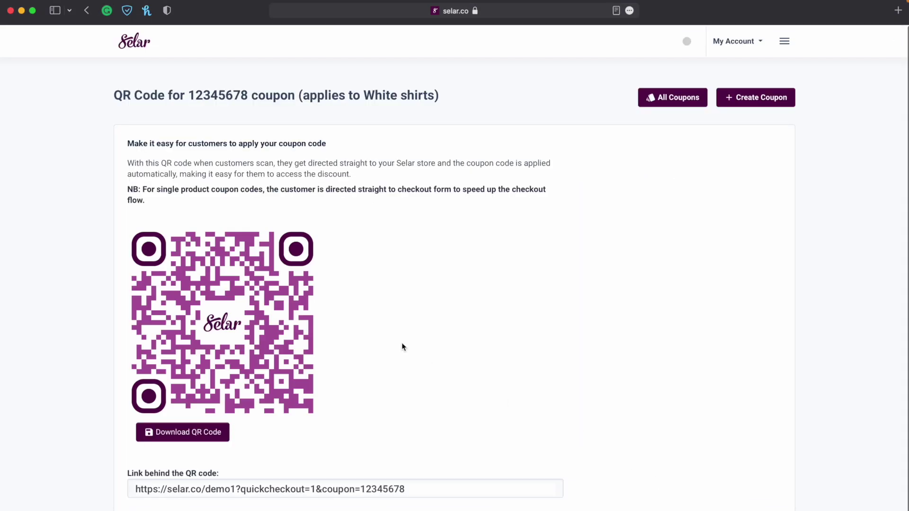